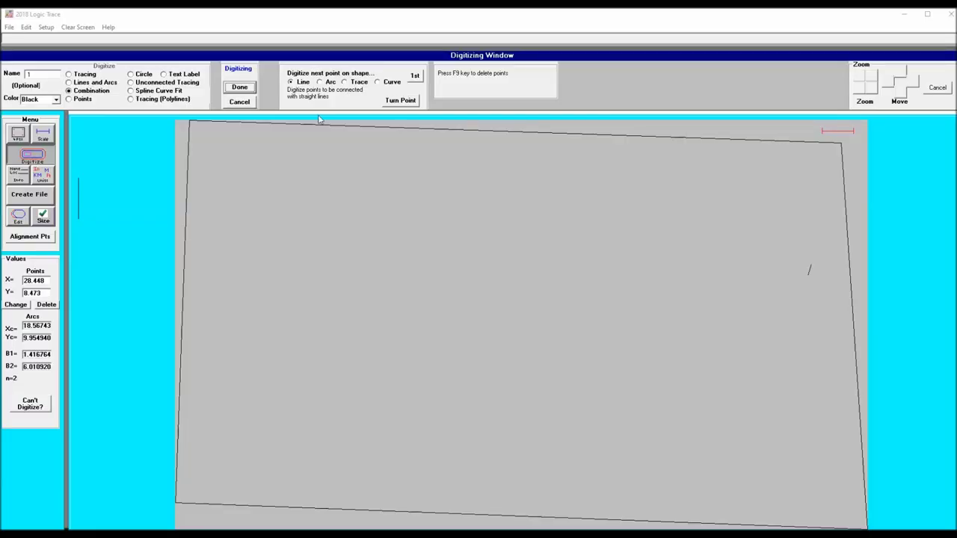
# - Digitize the guitar's outer outline from the headstock along the neck and around the body, combining freehand tracing with straight line segments
pyautogui.click(345, 82)
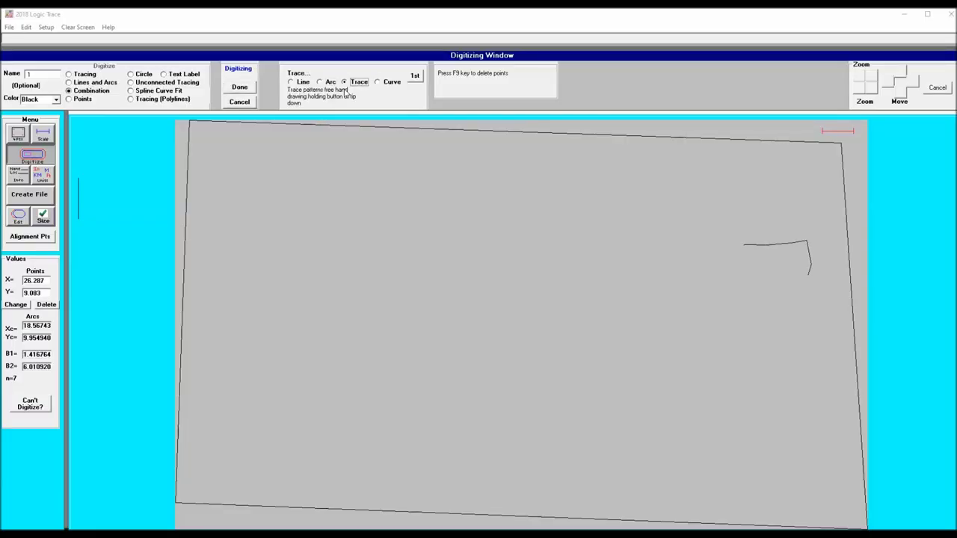
pyautogui.click(292, 87)
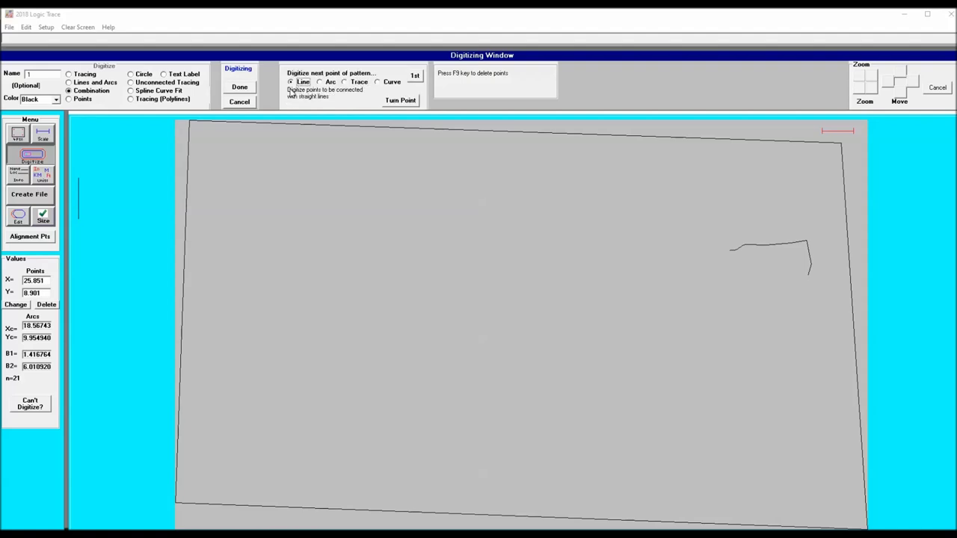
pyautogui.click(344, 82)
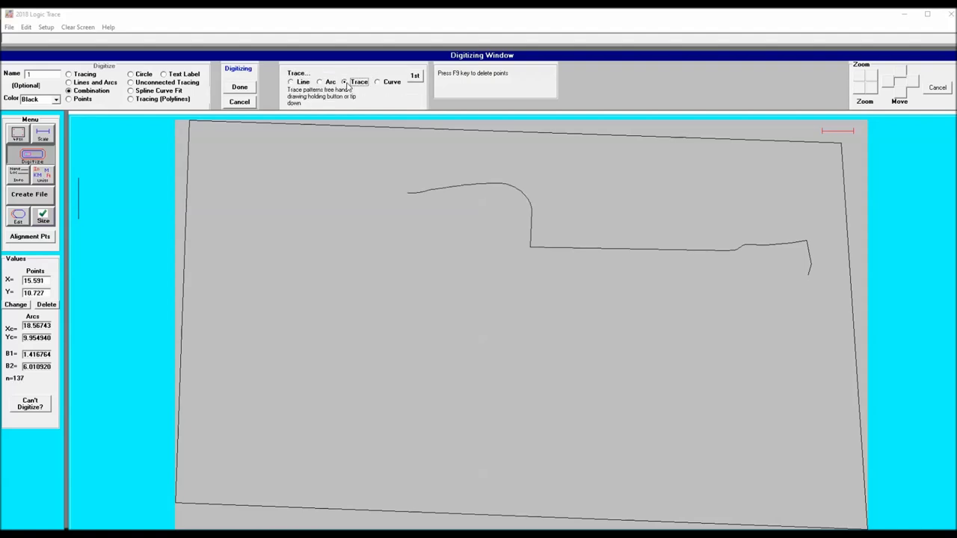
pyautogui.click(292, 82)
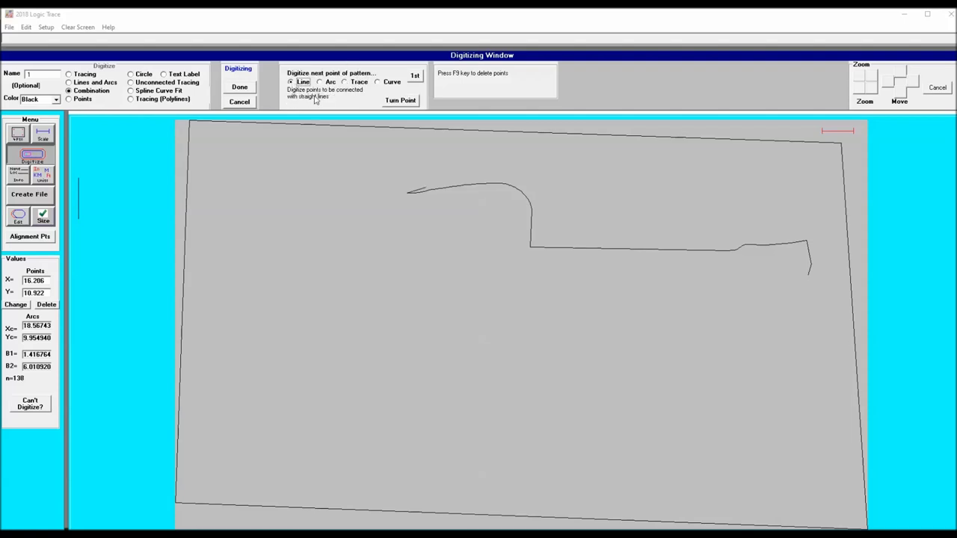
pyautogui.click(345, 82)
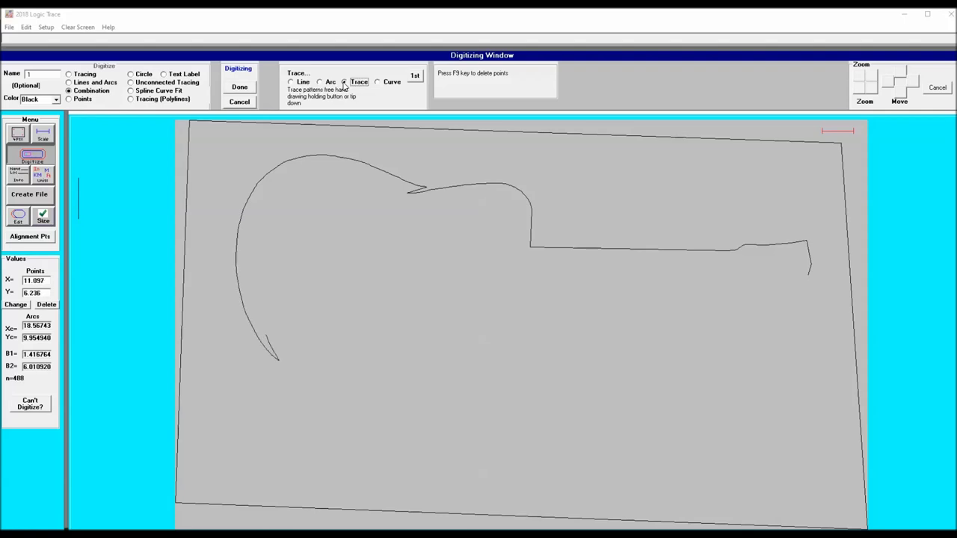
# - Trace the guitar's inner outline from the body back along the neck to the headstock and connect it to the starting point
pyautogui.moveTo(302, 173)
pyautogui.mouseDown()
pyautogui.moveTo(390, 186)
pyautogui.moveTo(379, 196)
pyautogui.moveTo(511, 203)
pyautogui.moveTo(513, 258)
pyautogui.mouseUp()
pyautogui.click(292, 85)
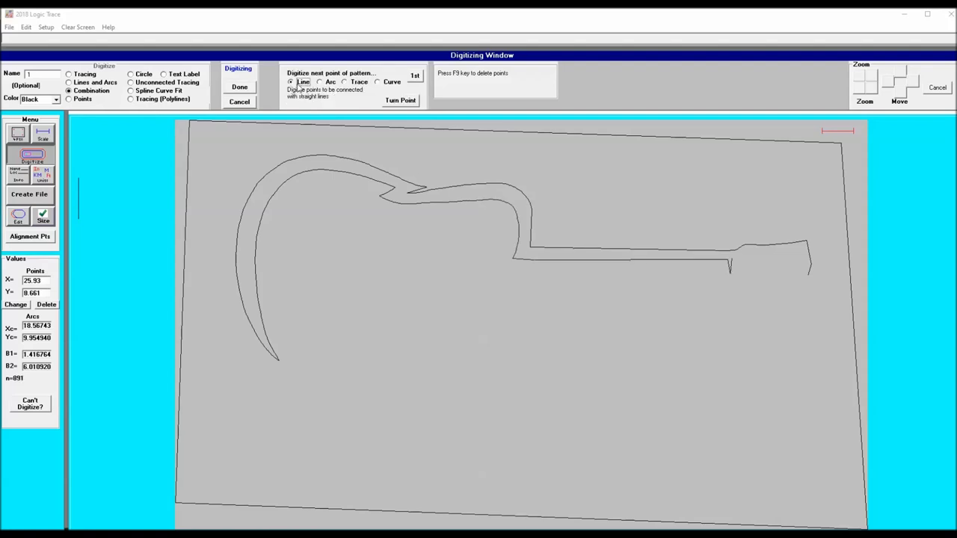
pyautogui.click(345, 84)
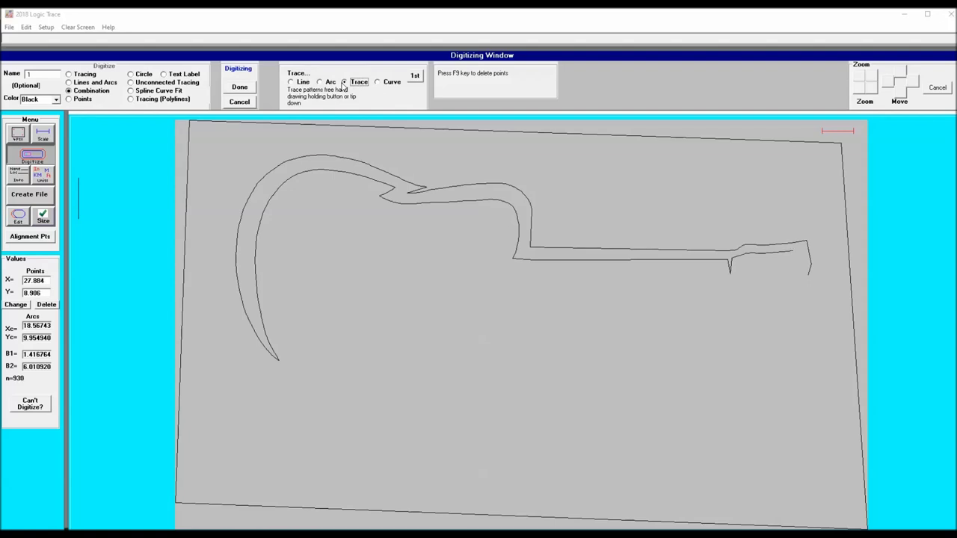
pyautogui.click(240, 87)
pyautogui.click(478, 307)
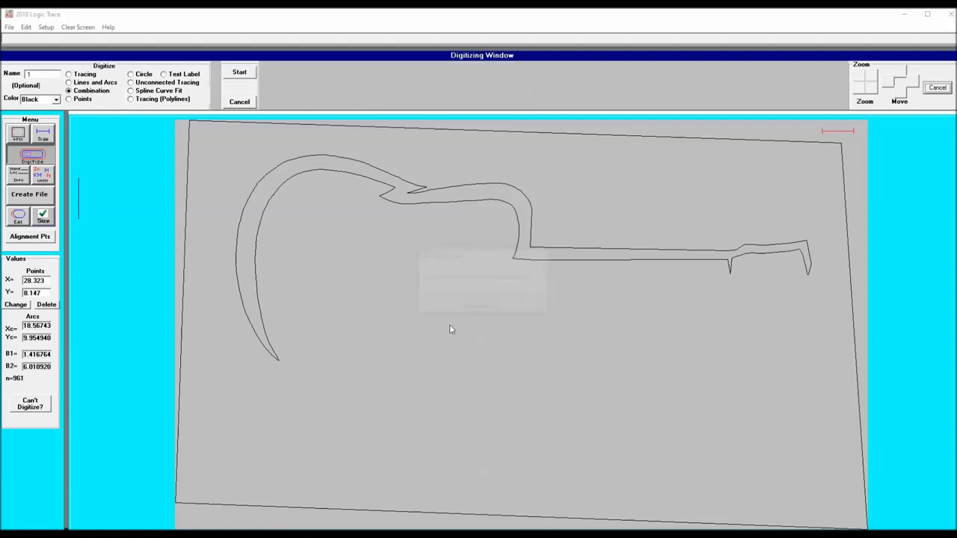
# - Digitize the first two tuning-peg circles above the headstock as single three-point circles
pyautogui.click(131, 75)
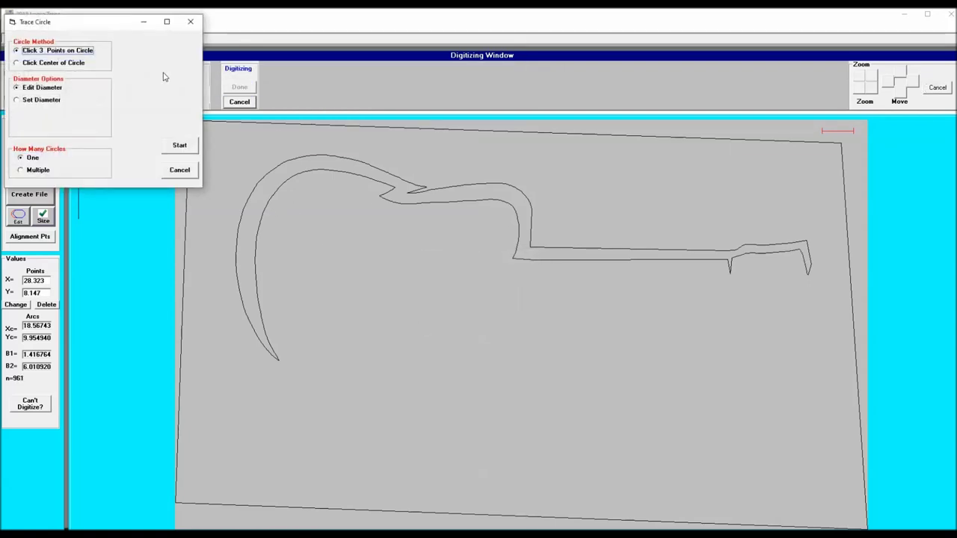
pyautogui.click(180, 147)
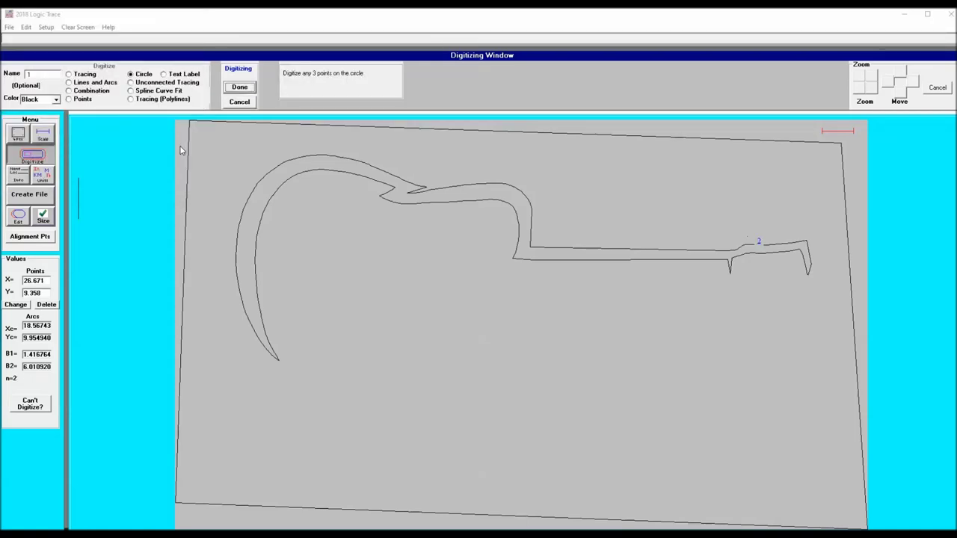
pyautogui.click(30, 125)
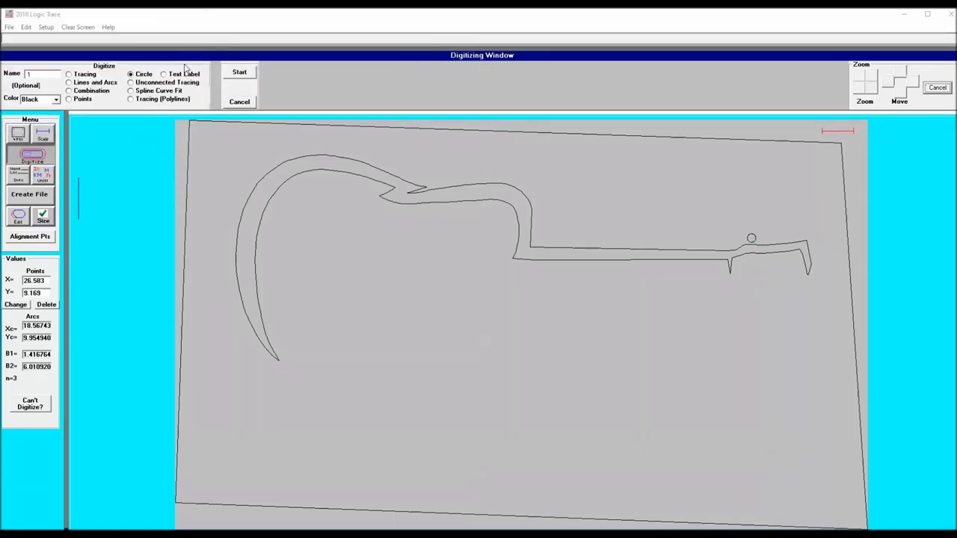
pyautogui.click(239, 73)
pyautogui.click(195, 152)
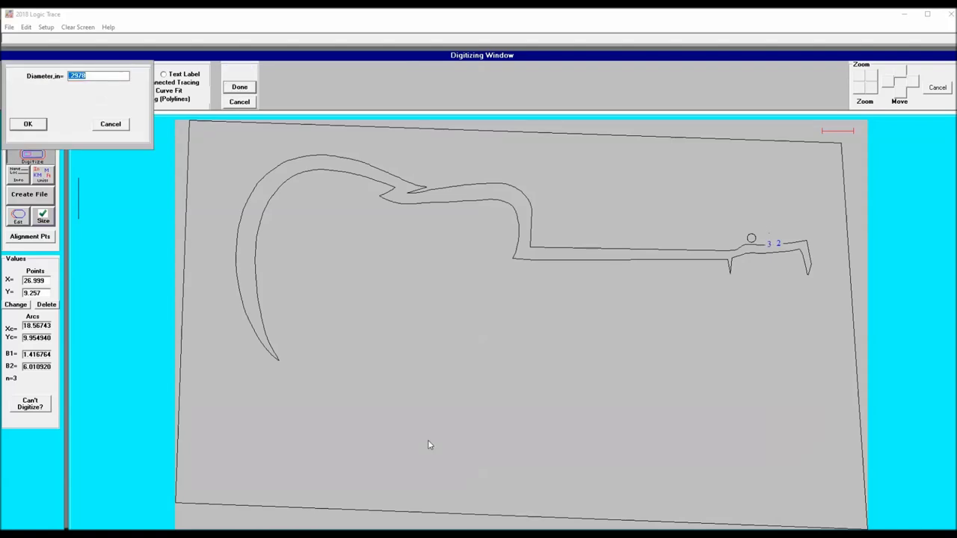
pyautogui.write('.')
pyautogui.click(29, 124)
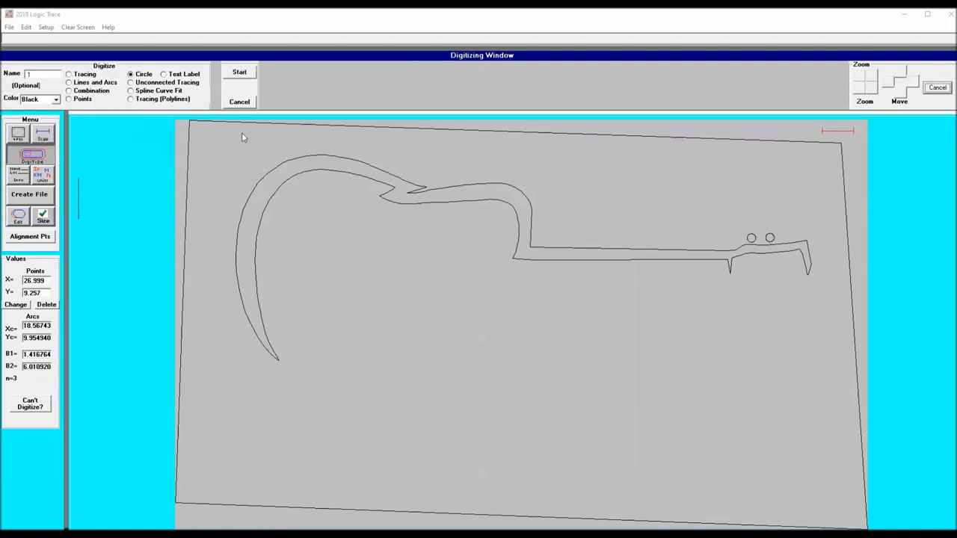
# - Digitize the third tuning-peg circle above the headstock from three points with a diameter of 0.2700 in
pyautogui.click(238, 72)
pyautogui.click(195, 171)
pyautogui.click(785, 239)
pyautogui.click(793, 241)
pyautogui.click(790, 236)
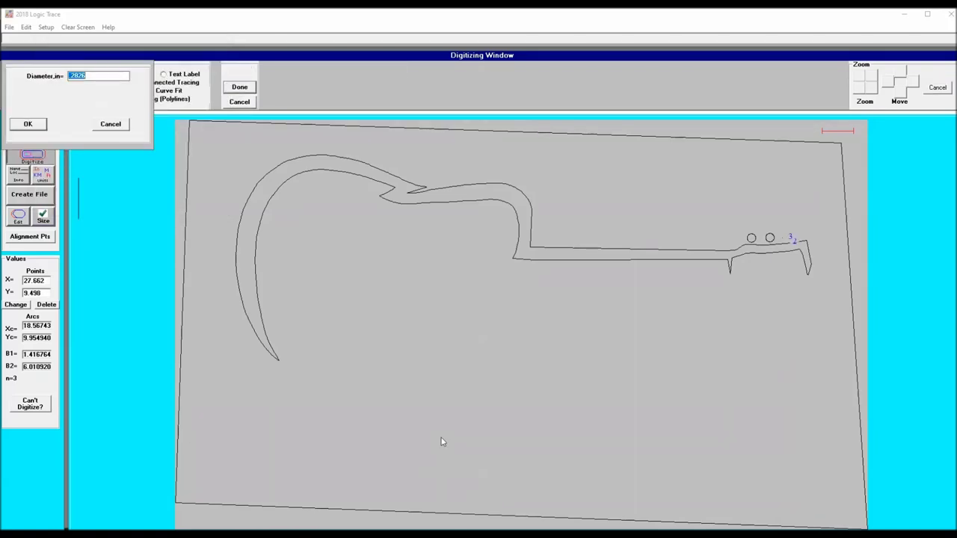
pyautogui.write('.2700')
pyautogui.click(28, 124)
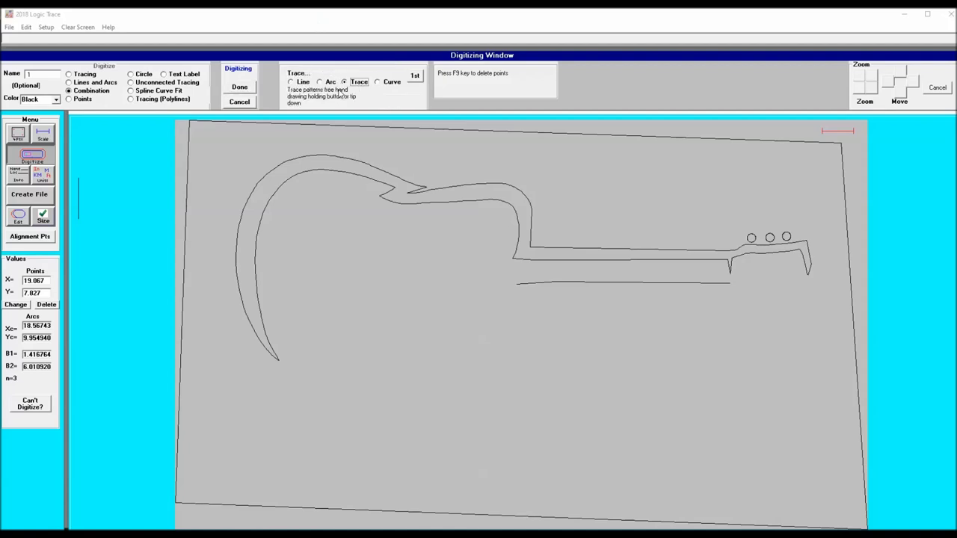
# - Trace the lower neck edge with its hooked body end and close the shape with a straight line to the starting point
pyautogui.moveTo(516, 284)
pyautogui.mouseDown()
pyautogui.moveTo(527, 319)
pyautogui.moveTo(527, 291)
pyautogui.mouseUp()
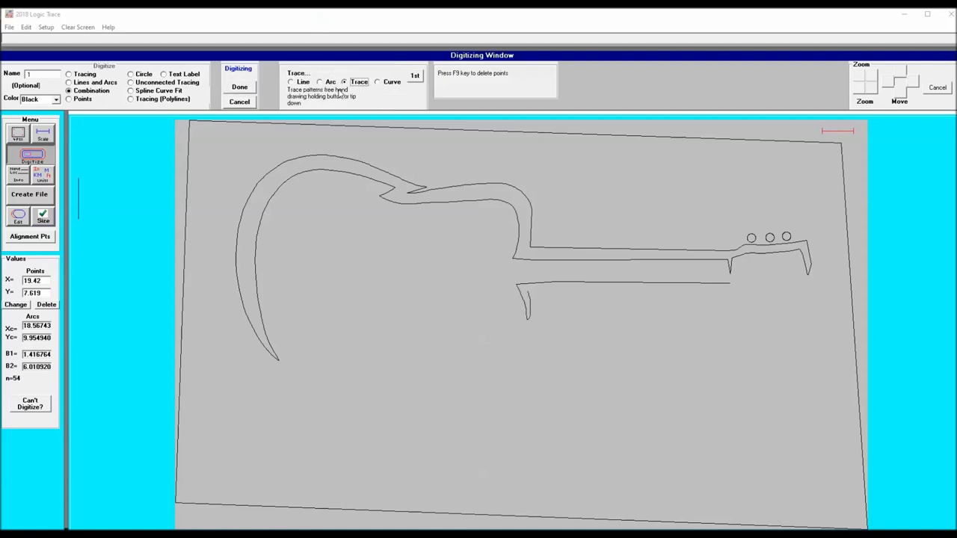
pyautogui.click(291, 82)
pyautogui.click(234, 87)
pyautogui.click(470, 303)
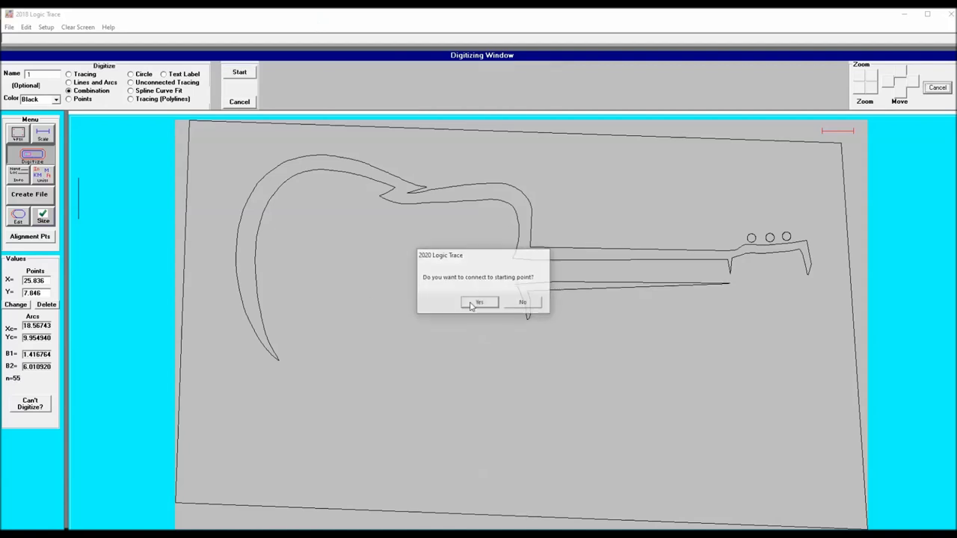
# - Digitize the first tuning-peg circle below the headstock from three points and adjust its diameter
pyautogui.click(131, 76)
pyautogui.click(255, 77)
pyautogui.click(235, 187)
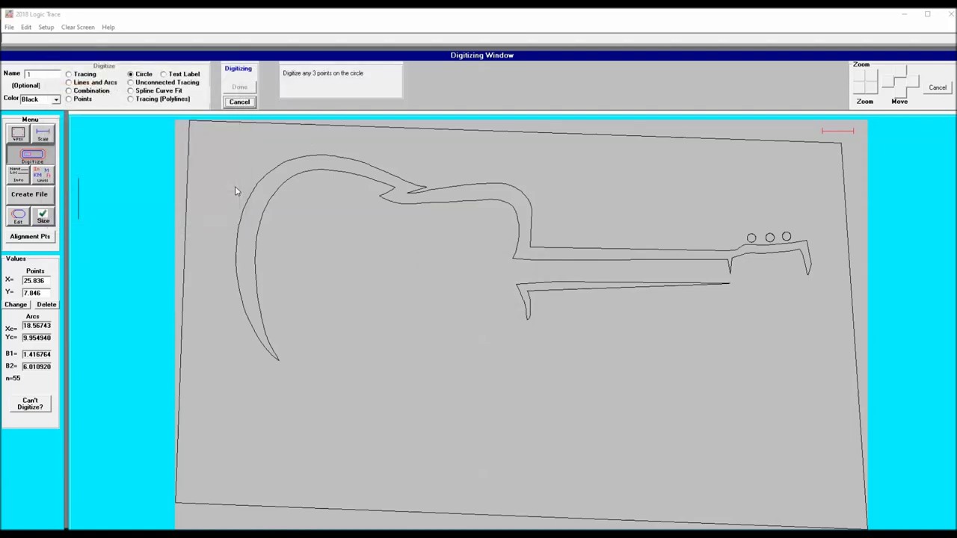
pyautogui.write('.2799')
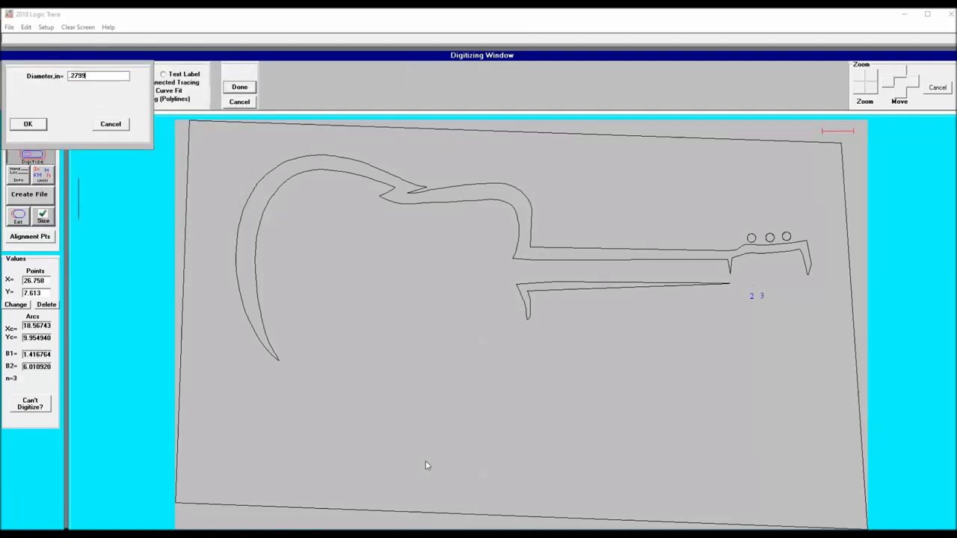
pyautogui.write('275')
pyautogui.press('Return')
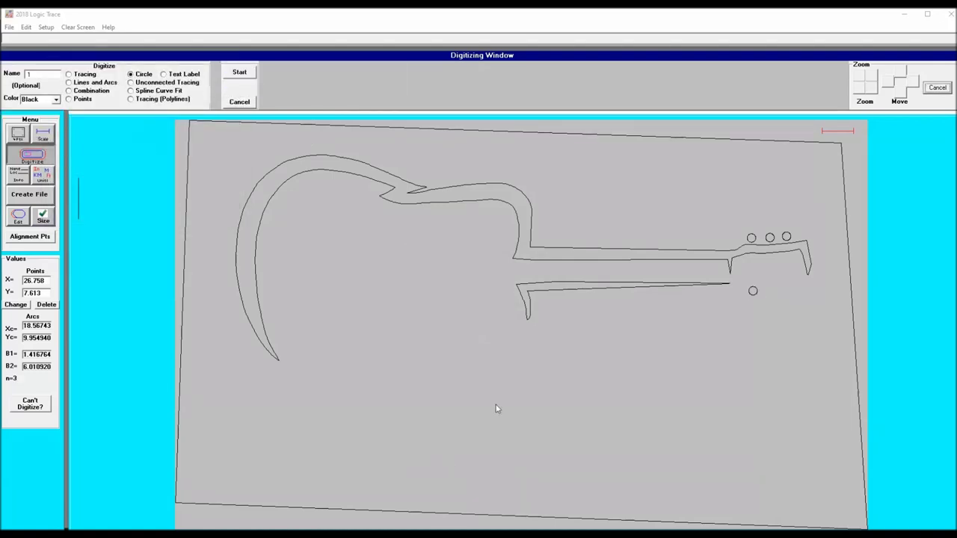
# - Digitize the second and third tuning-peg circles below the headstock from three points, giving the third a diameter of 0.2700 in
pyautogui.click(239, 73)
pyautogui.click(239, 200)
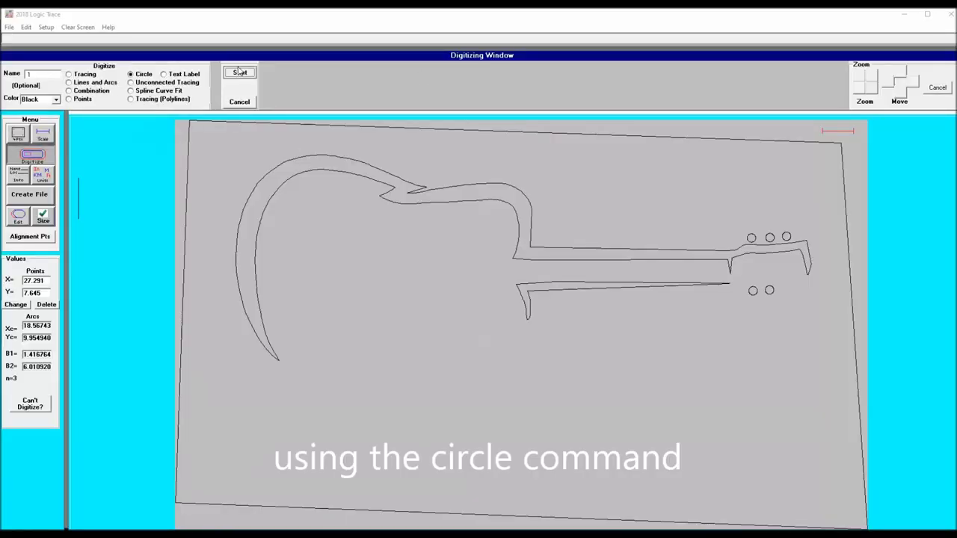
pyautogui.click(239, 70)
pyautogui.click(251, 213)
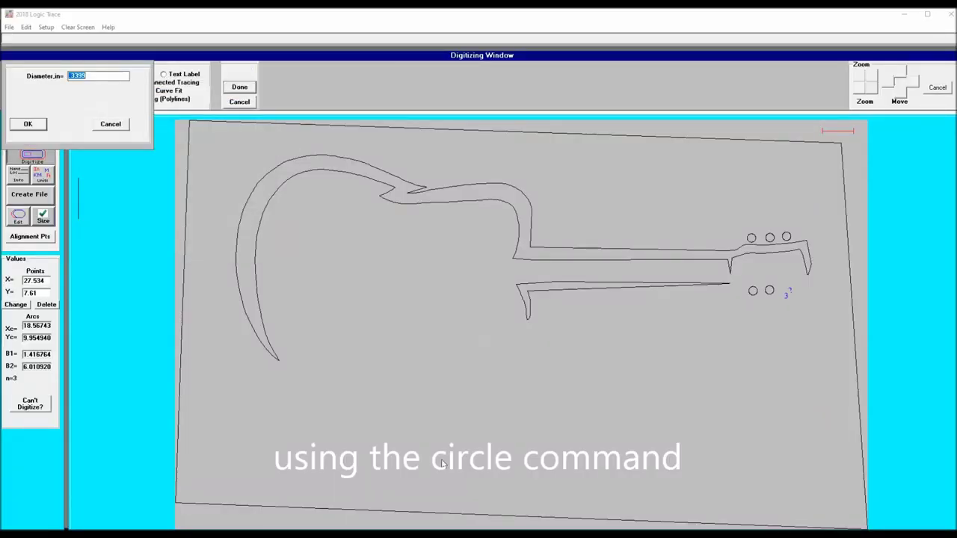
pyautogui.write('.2700')
pyautogui.click(27, 124)
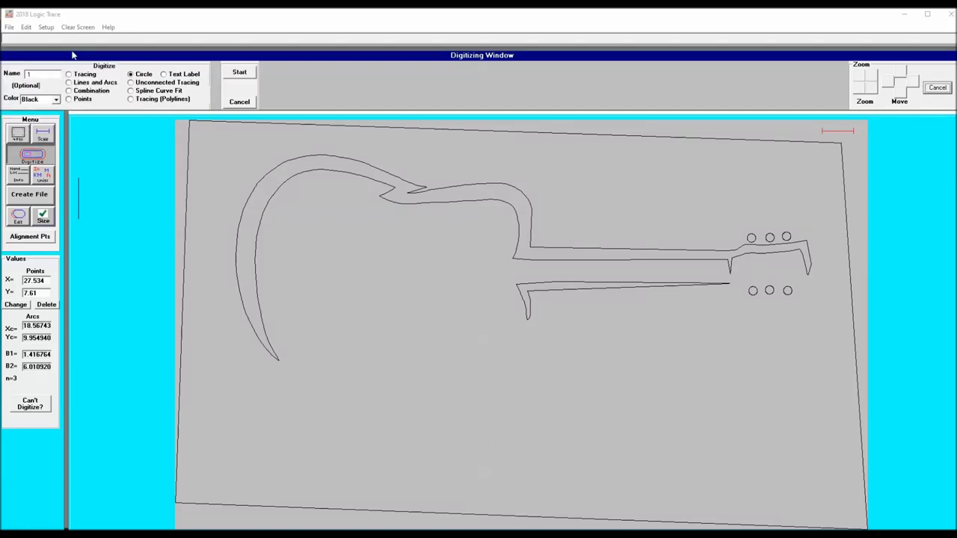
# - Digitize the larger circle beside the lower neck shape from three points, accepting its measured diameter
pyautogui.click(239, 71)
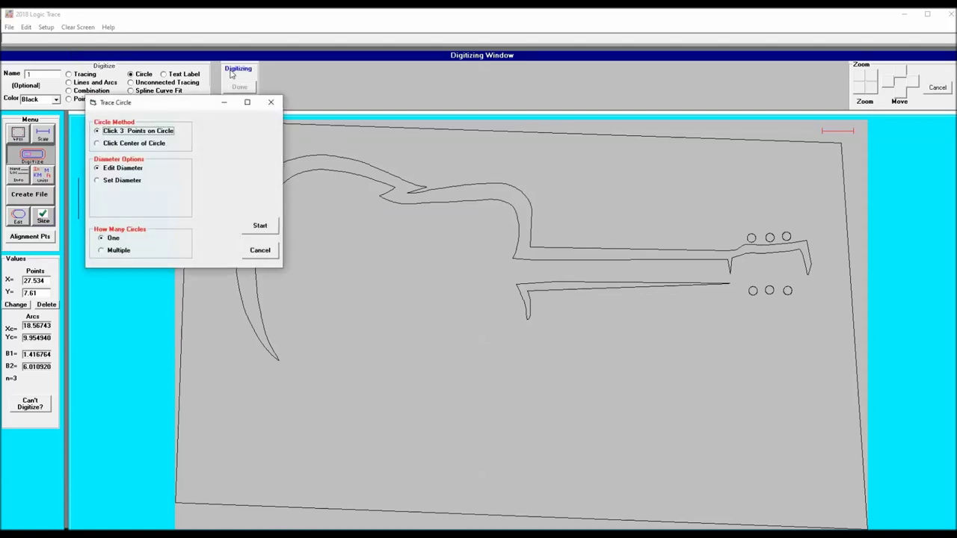
pyautogui.click(259, 227)
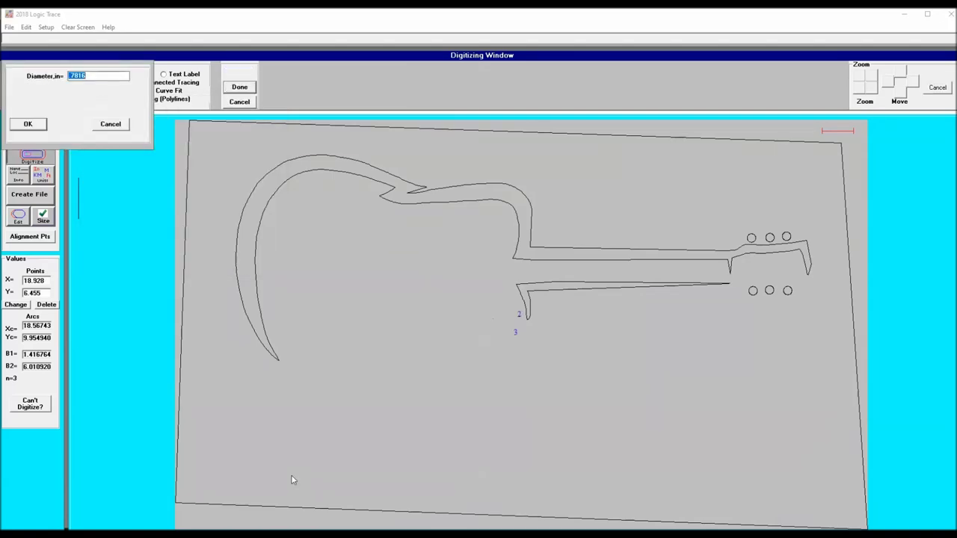
pyautogui.click(30, 123)
# - Trace the outer outline of the "Guitar" script lettering as a Combination shape and connect it to its starting point
pyautogui.click(69, 91)
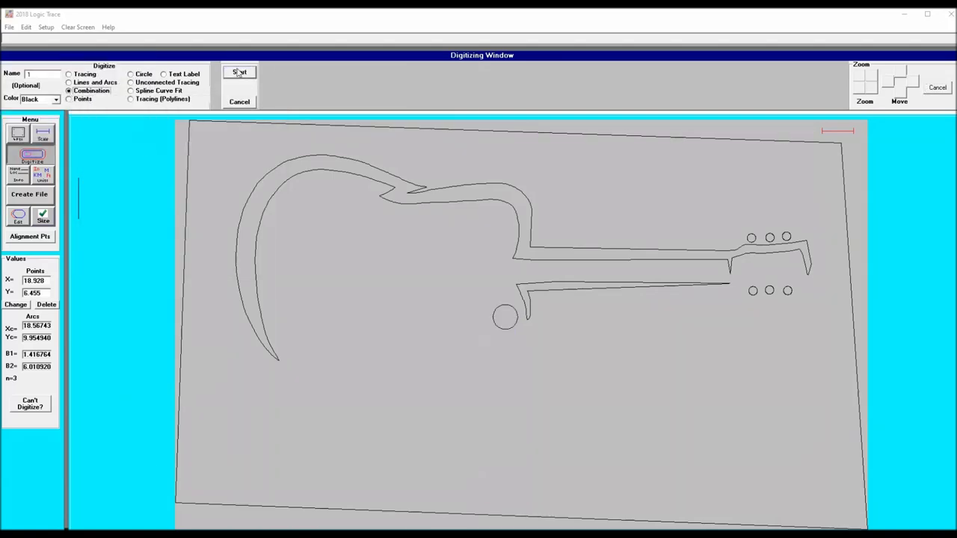
pyautogui.click(238, 72)
pyautogui.click(344, 82)
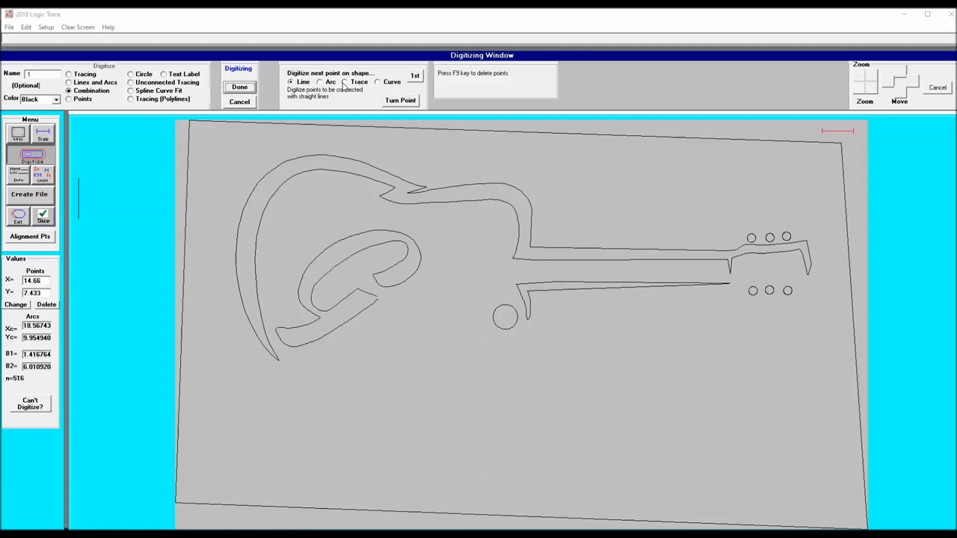
pyautogui.click(238, 88)
pyautogui.click(344, 82)
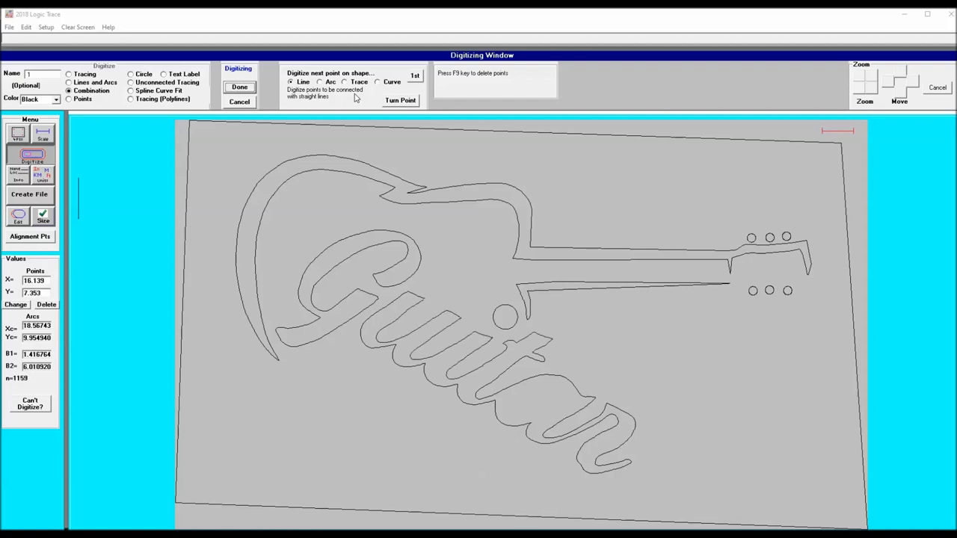
pyautogui.click(485, 301)
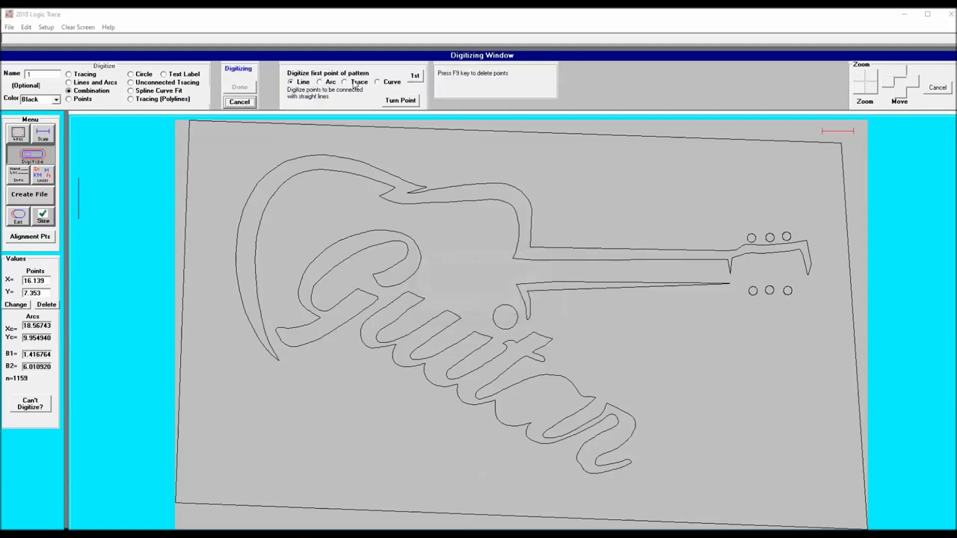
# - Trace the inner loop of the letter "a" in "Guitar" and close it to its starting point
pyautogui.click(350, 84)
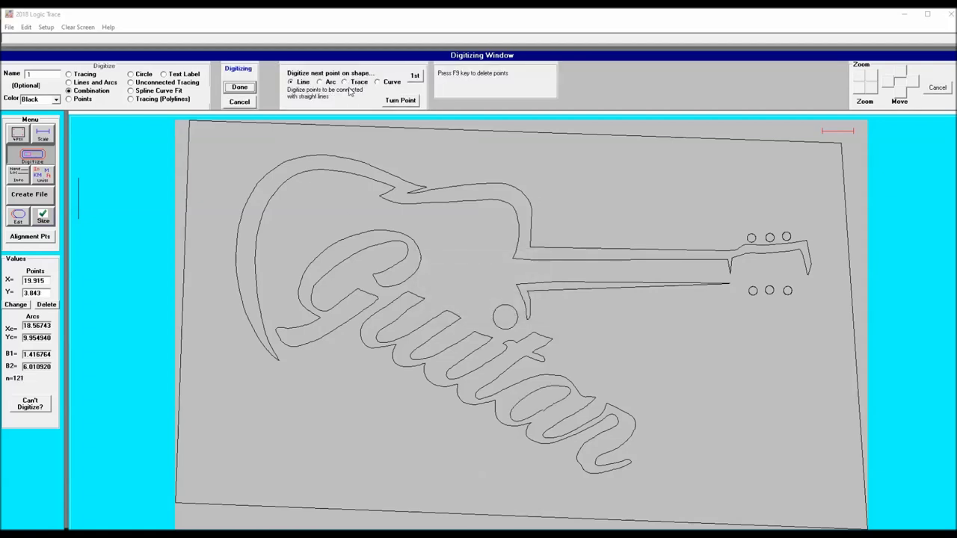
pyautogui.click(239, 87)
pyautogui.press('Return')
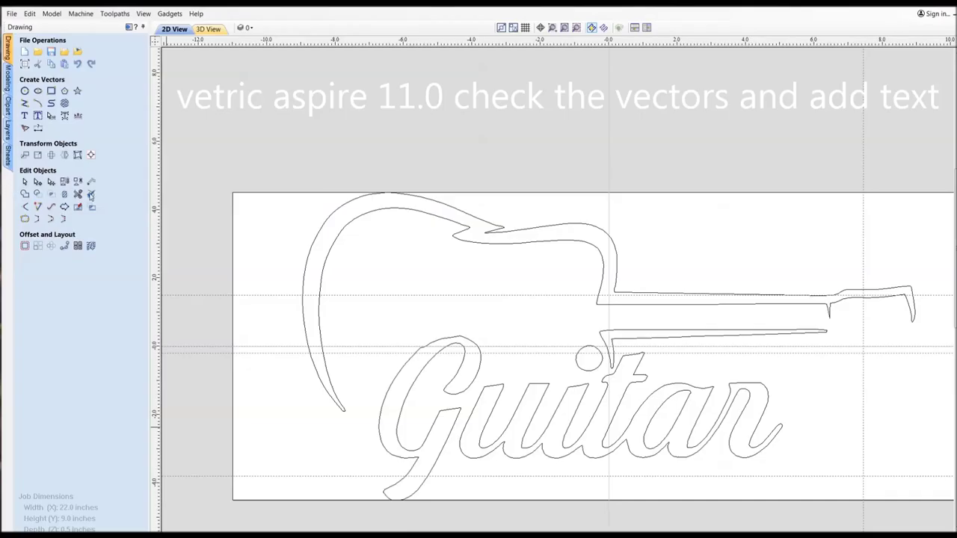
# - In Vectric Aspire, check the guitar artwork's vectors and search all of them for zero-length spans, overlaps and intersections
pyautogui.rightClick(222, 229)
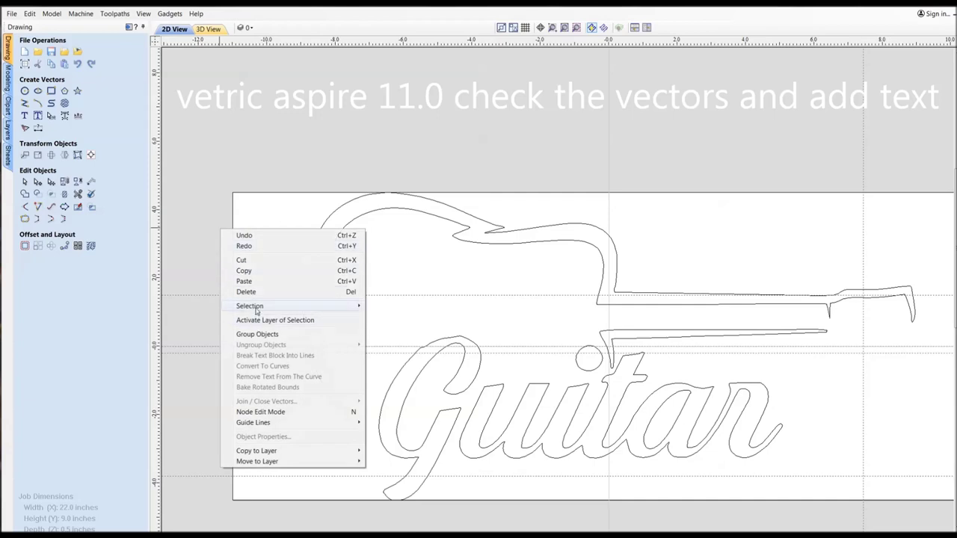
pyautogui.moveTo(257, 308)
pyautogui.click(403, 327)
pyautogui.press('Return')
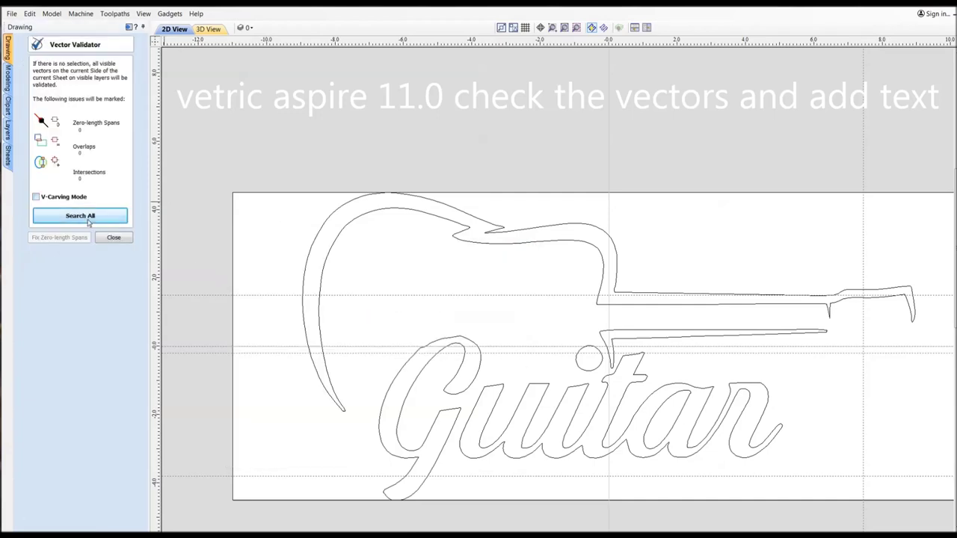
pyautogui.click(114, 237)
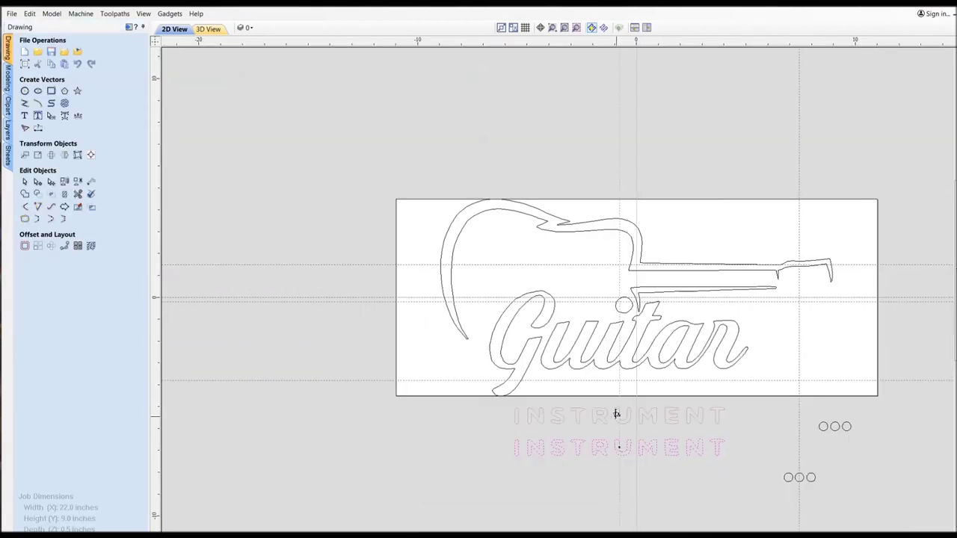
# - Move the "INSTRUMENT" text directly beneath the "Guitar" lettering and remove the guide lines crossing the text and the headstock
pyautogui.moveTo(615, 412); pyautogui.dragTo(620, 389)
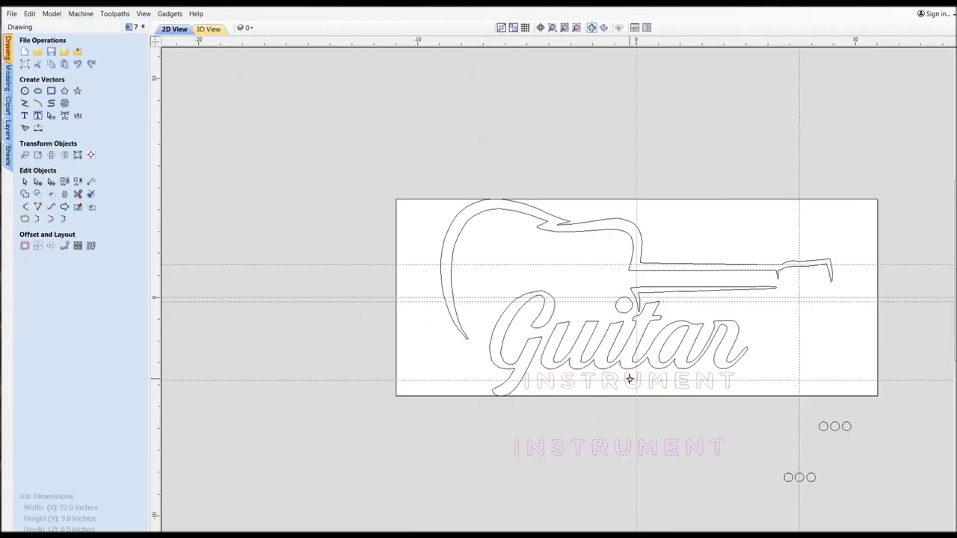
pyautogui.moveTo(867, 466); pyautogui.dragTo(953, 466)
pyautogui.moveTo(865, 380); pyautogui.dragTo(865, 532)
# - Move the two rows of three small circles onto the headstock, one row above it and one below
pyautogui.moveTo(791, 407); pyautogui.dragTo(876, 455)
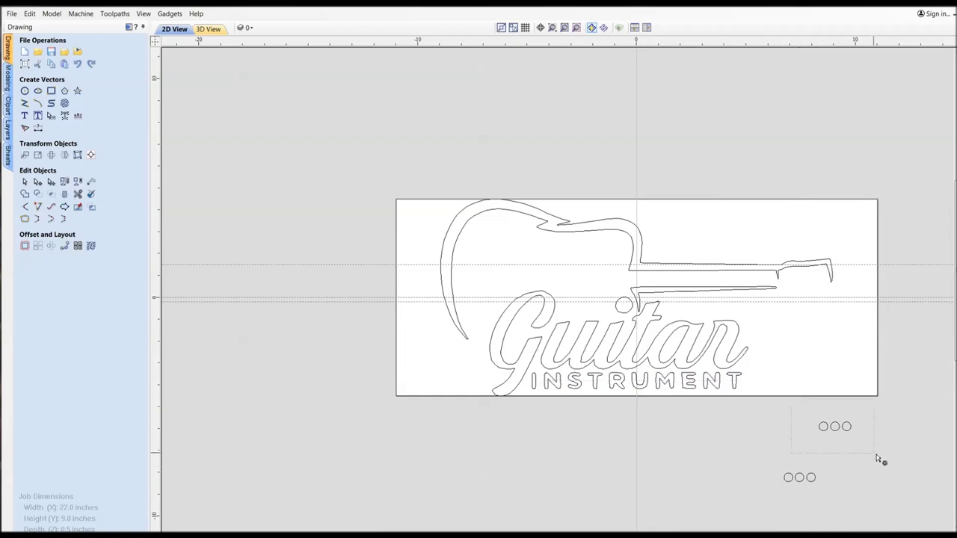
pyautogui.moveTo(794, 233); pyautogui.dragTo(802, 247)
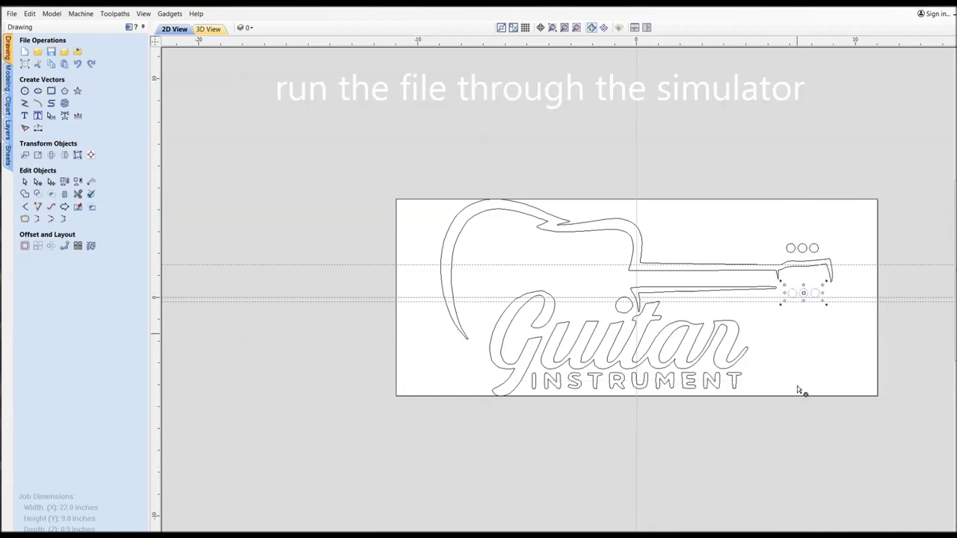
# - Calculate an outside 2D profile toolpath 0.27 inches deep with the 0.0313-inch end mill in 18 passes, and inspect its 3D preview
pyautogui.click(128, 27)
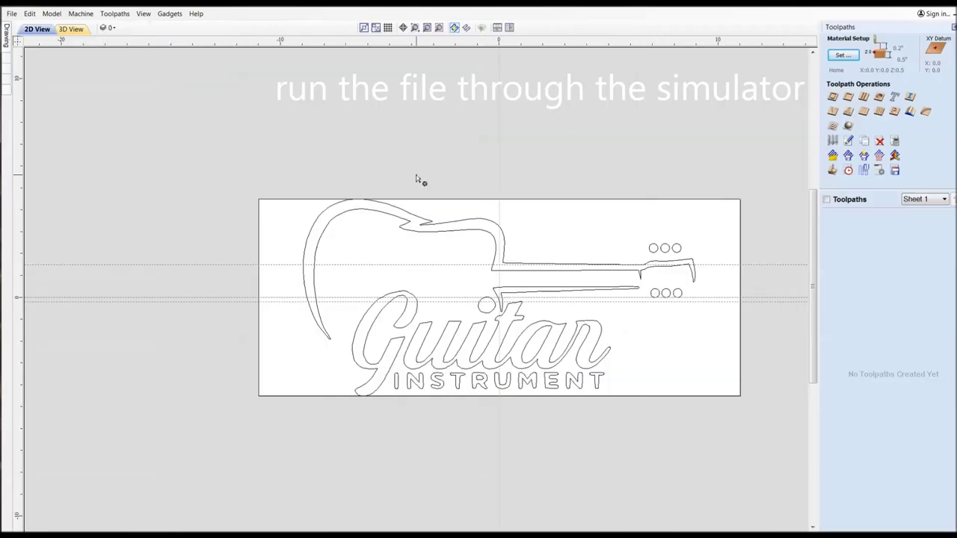
pyautogui.click(832, 97)
pyautogui.click(915, 139)
pyautogui.press('Return')
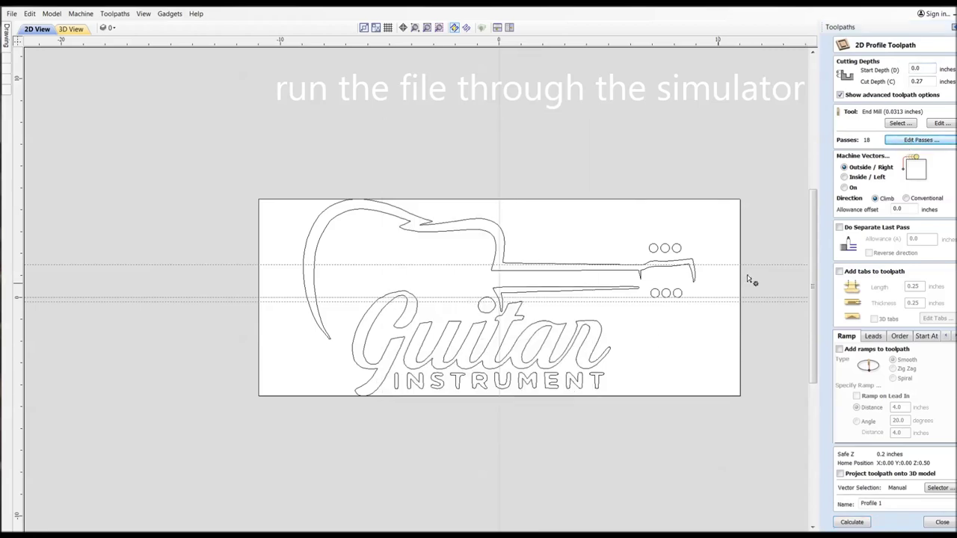
pyautogui.click(852, 522)
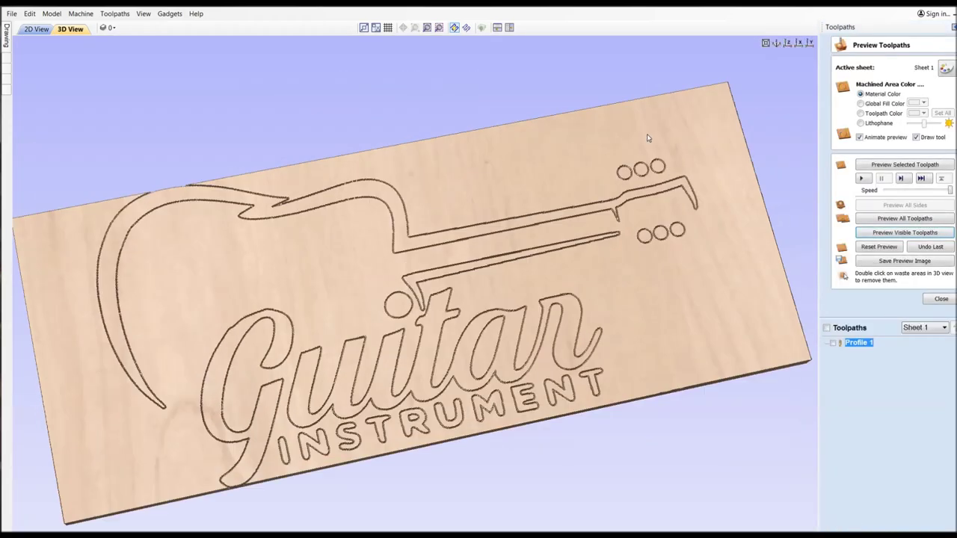
pyautogui.moveTo(648, 137); pyautogui.dragTo(671, 394)
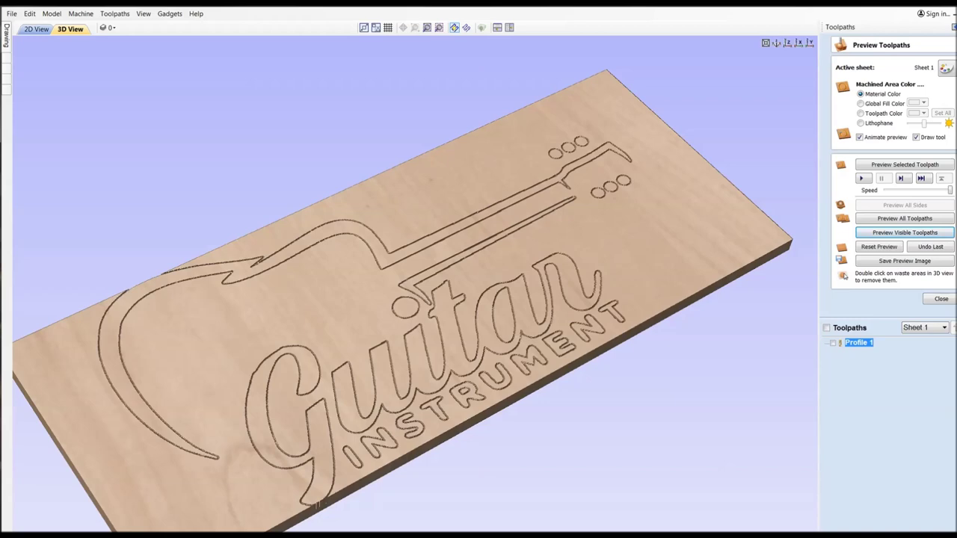